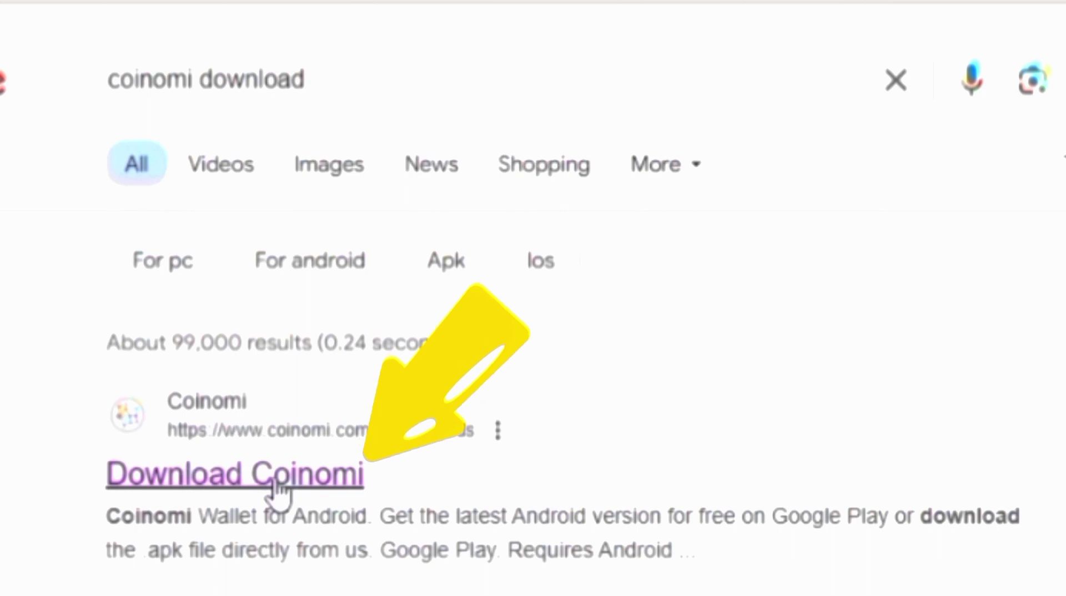
# Open the Coinomi downloads page and scroll to the Desktop section (Windows v1.3.0, macOS v1.2.4, Linux v1.3.0)
pyautogui.click(258, 427)
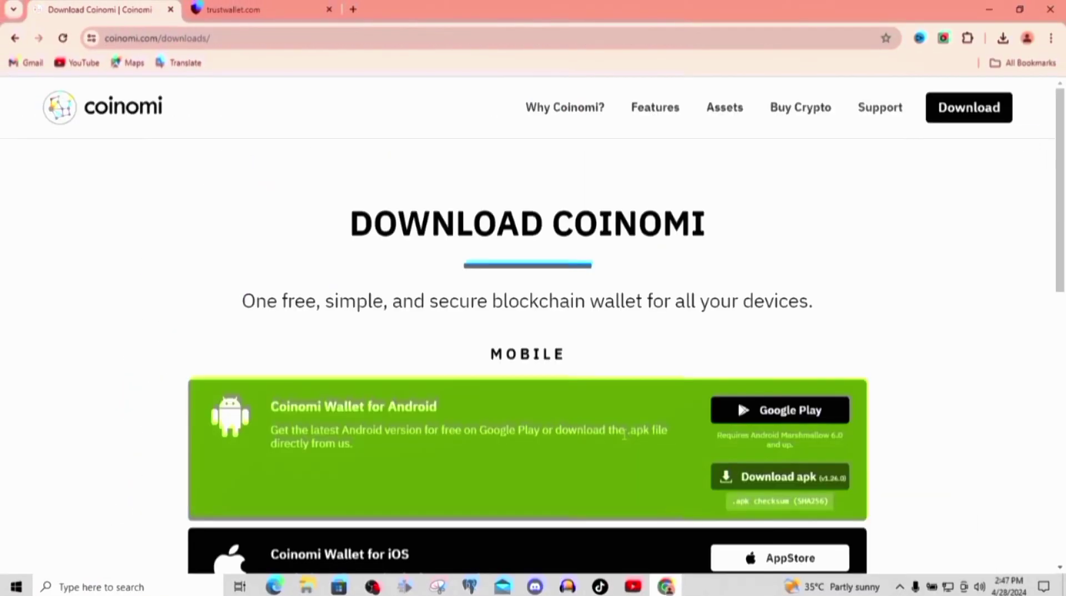
pyautogui.scroll(-2, 623, 434)
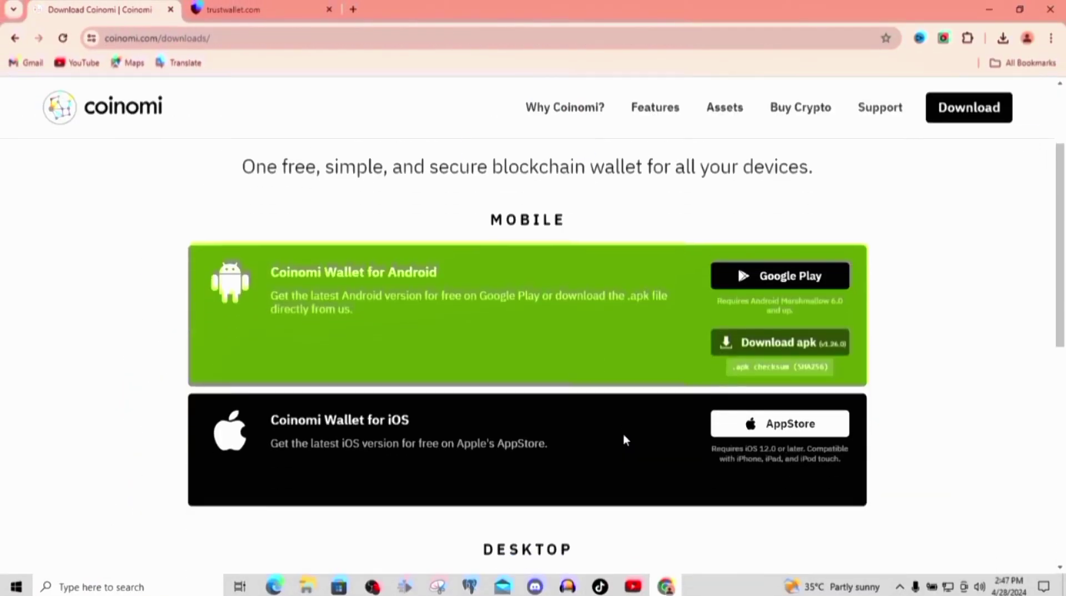
pyautogui.scroll(-5, 622, 434)
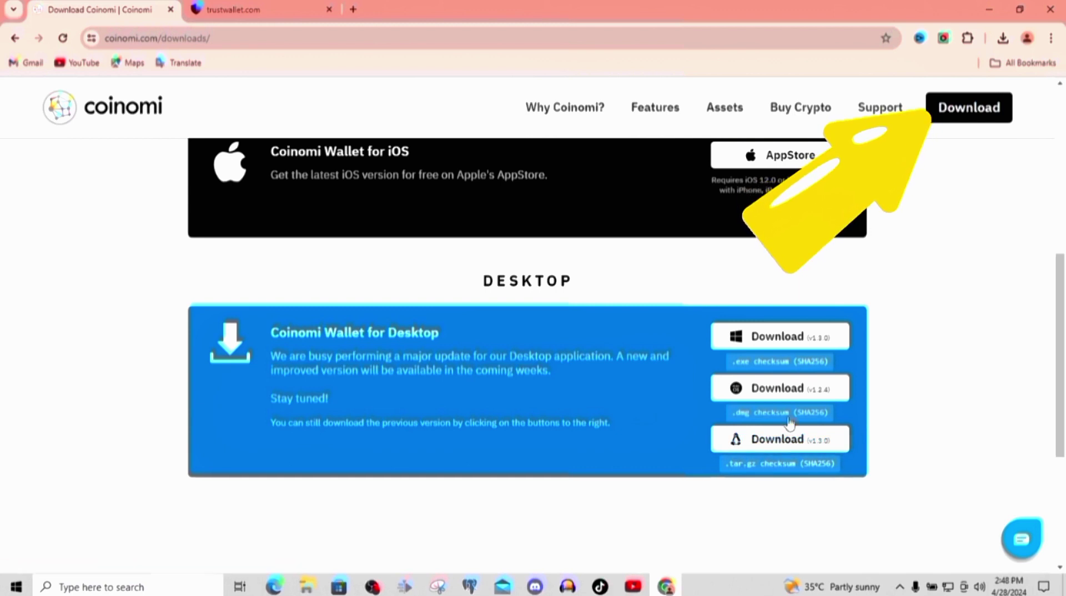
# From Chrome's download history, locate coinomi-wallet-1.3.0-win64.exe in Downloads and launch it
pyautogui.click(1003, 40)
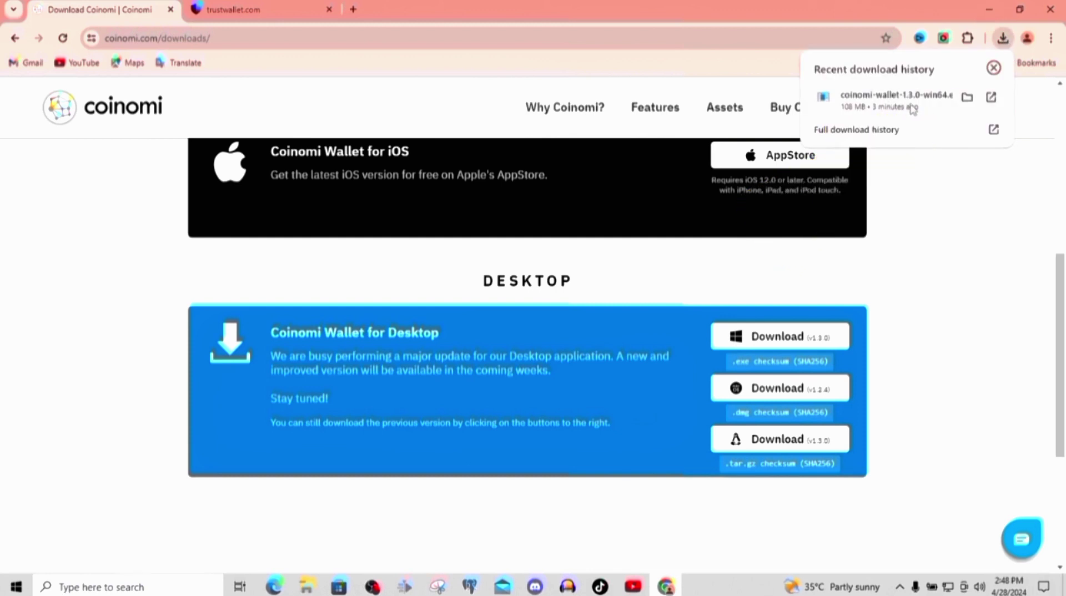
pyautogui.click(966, 99)
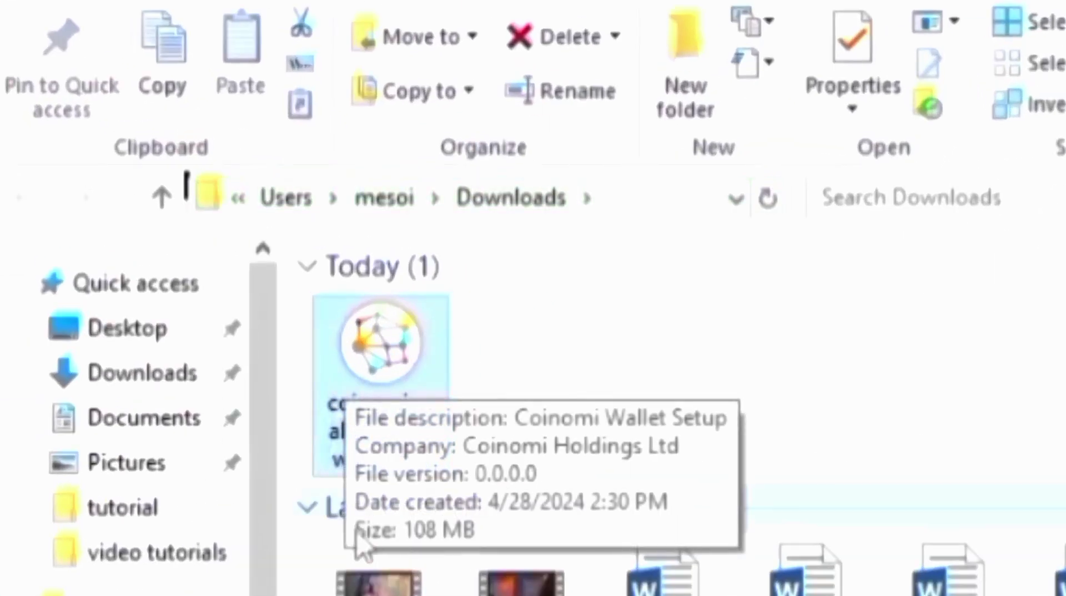
pyautogui.doubleClick(395, 377)
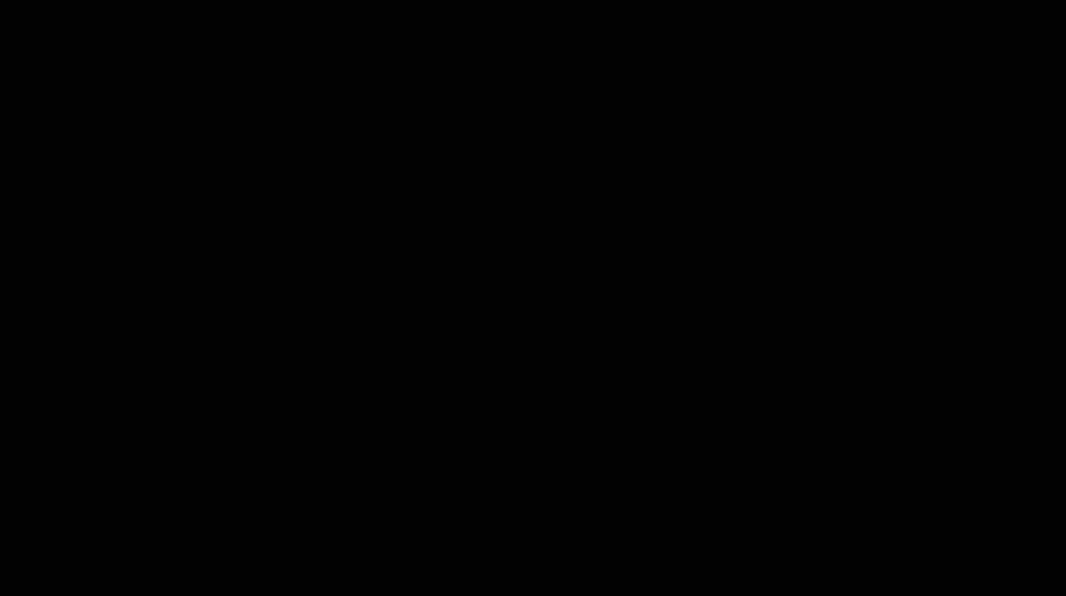
# Allow the installer past the UAC prompt, accept the license agreement, and continue to Select Destination Location
pyautogui.click(500, 382)
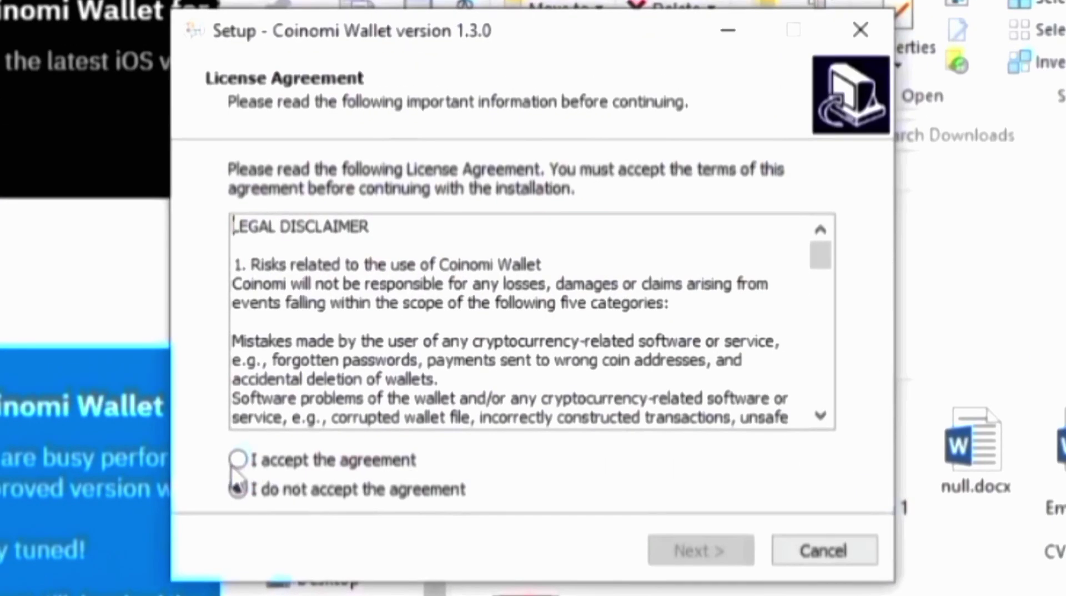
pyautogui.click(237, 460)
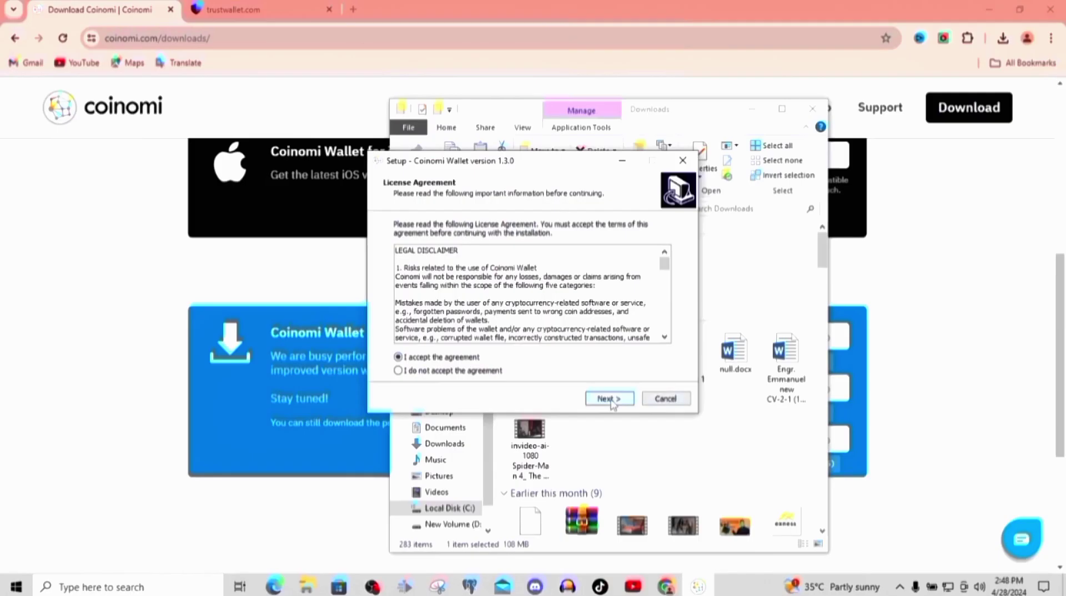
pyautogui.click(703, 555)
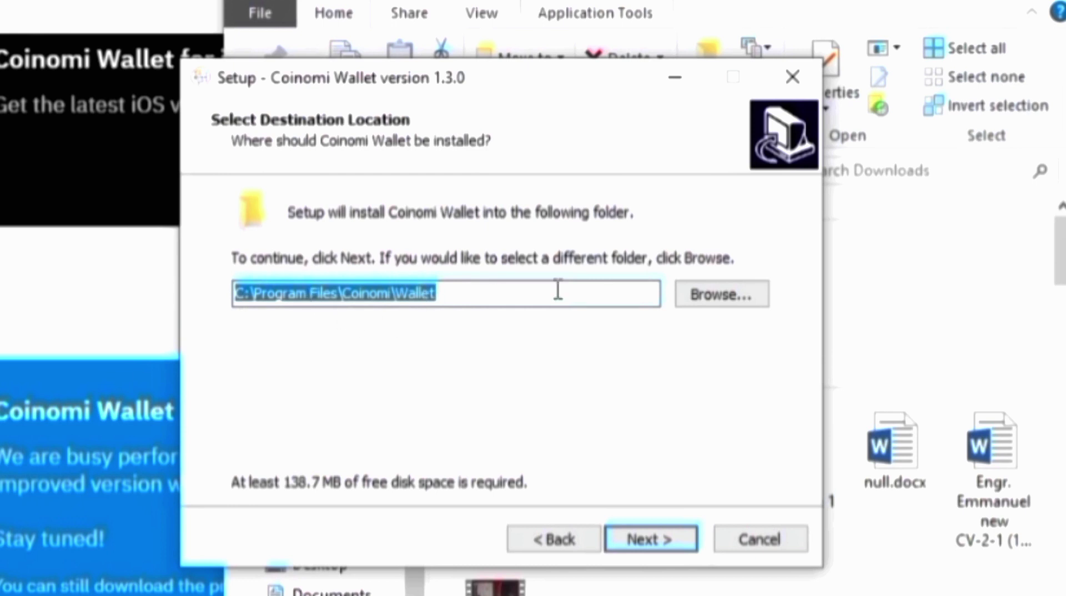
# Install into C:\Program Files\Coinomi\Wallet with the desktop shortcut kept, then finish the wizard
pyautogui.click(660, 547)
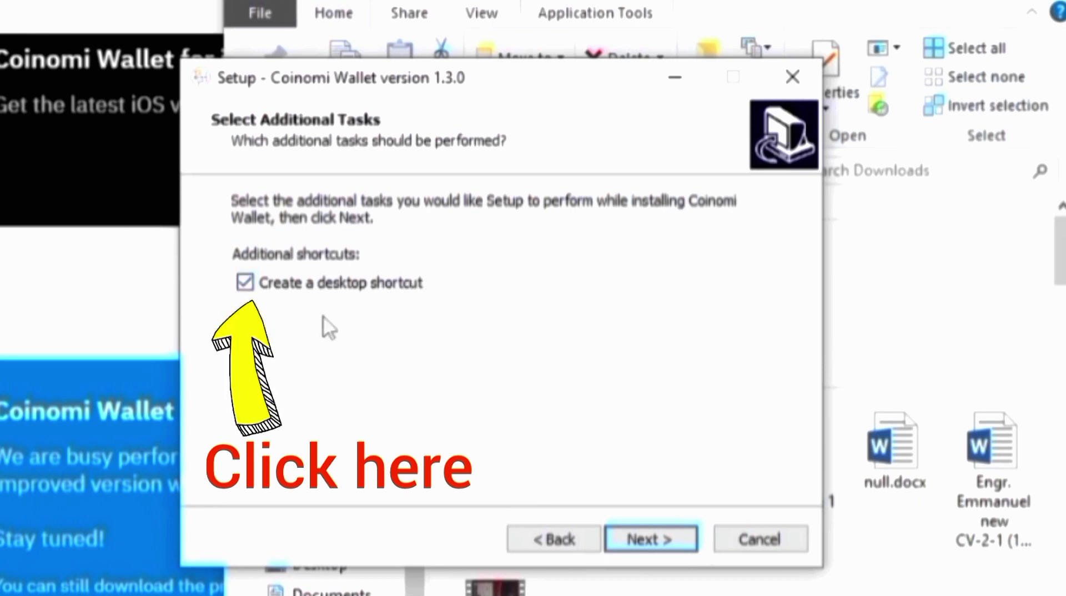
pyautogui.click(675, 540)
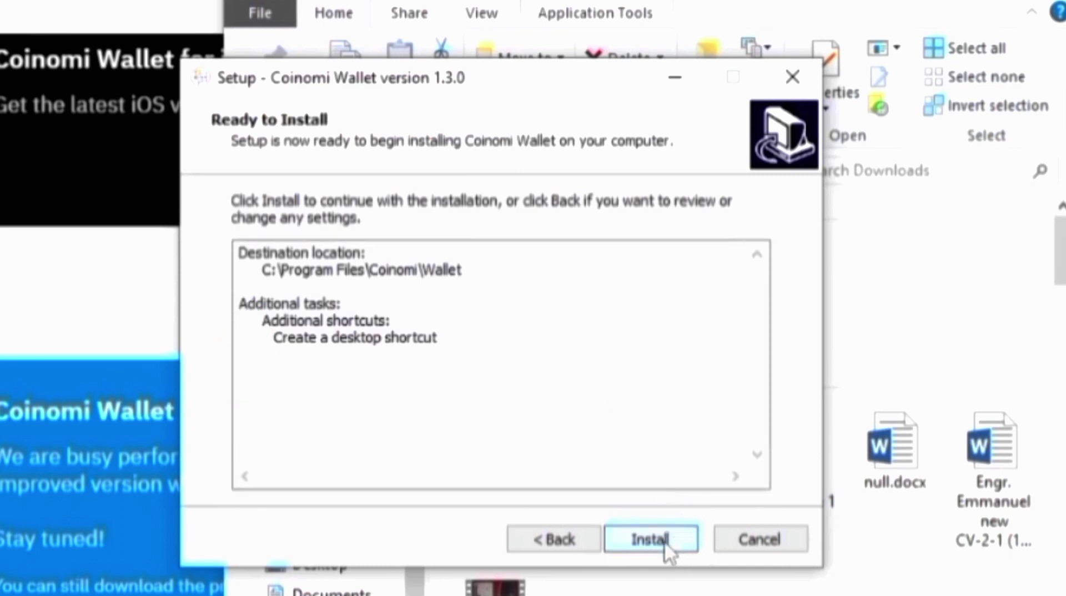
pyautogui.click(665, 543)
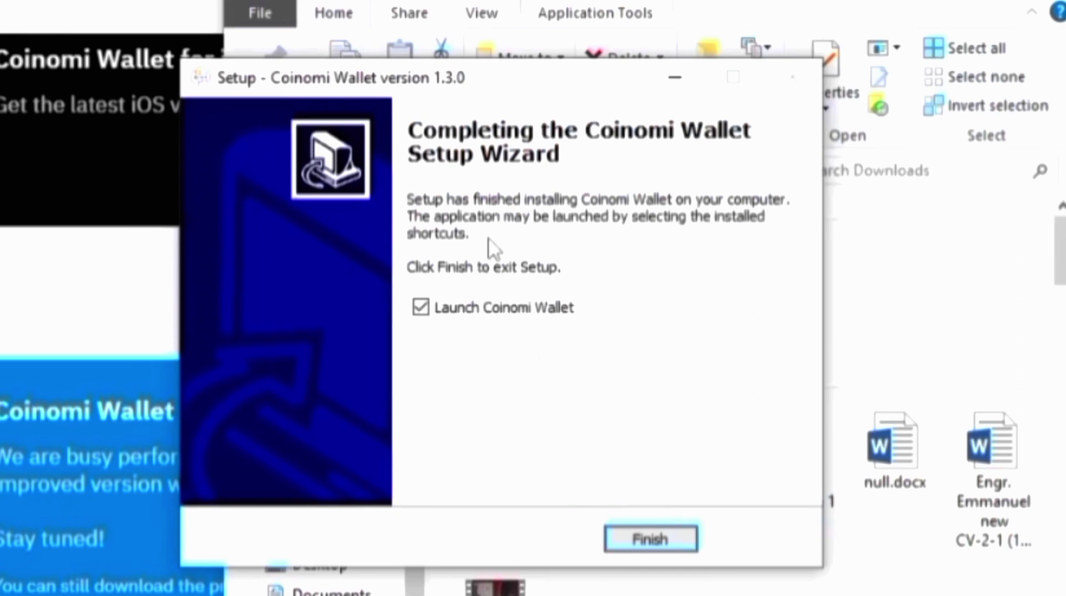
pyautogui.click(647, 541)
# Close the Downloads folder window and minimize Chrome so the Coinomi Wallet shortcut shows
pyautogui.click(757, 110)
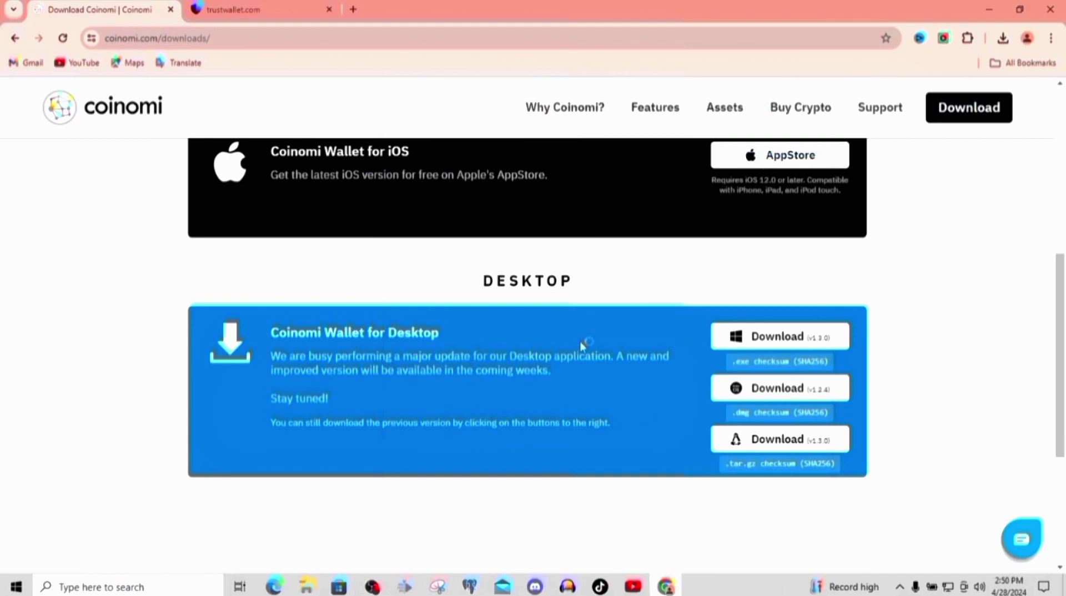
pyautogui.click(985, 13)
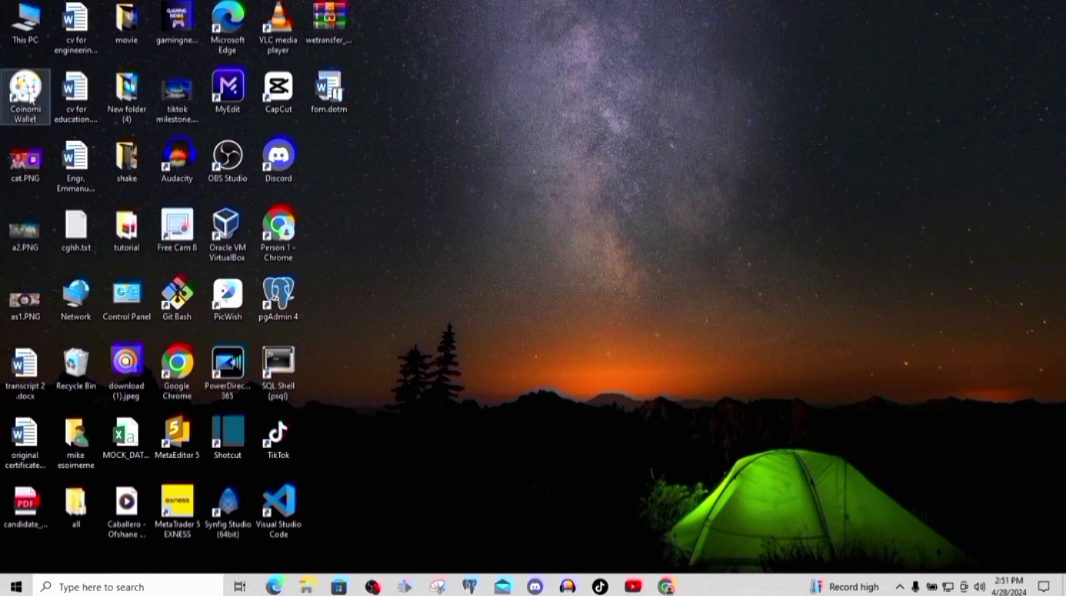
# Launch Coinomi Wallet from the desktop and start creating a new wallet with a fresh recovery phrase
pyautogui.doubleClick(26, 89)
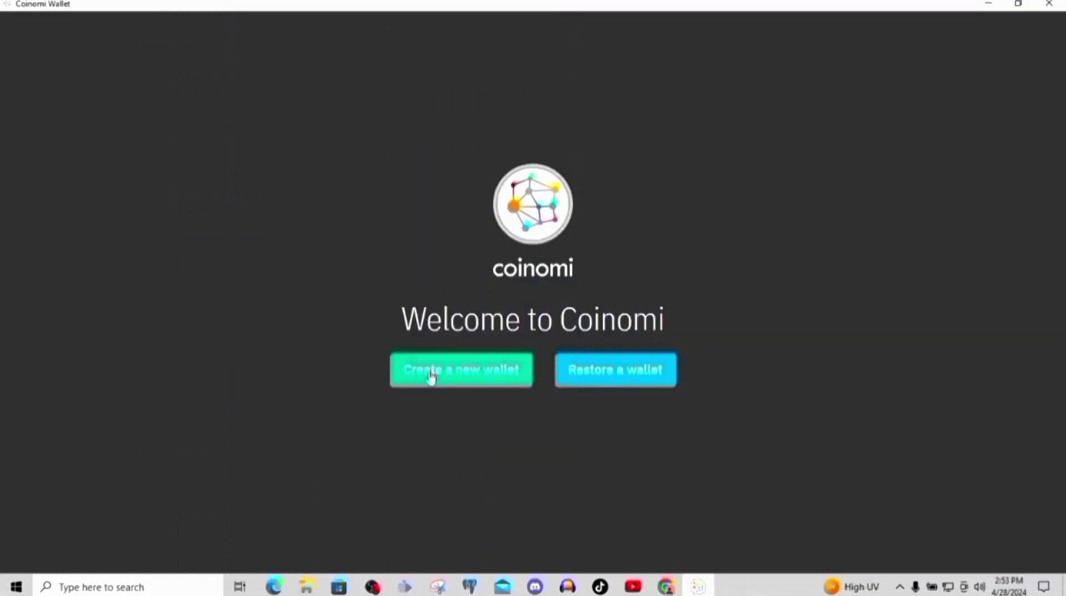
pyautogui.click(432, 376)
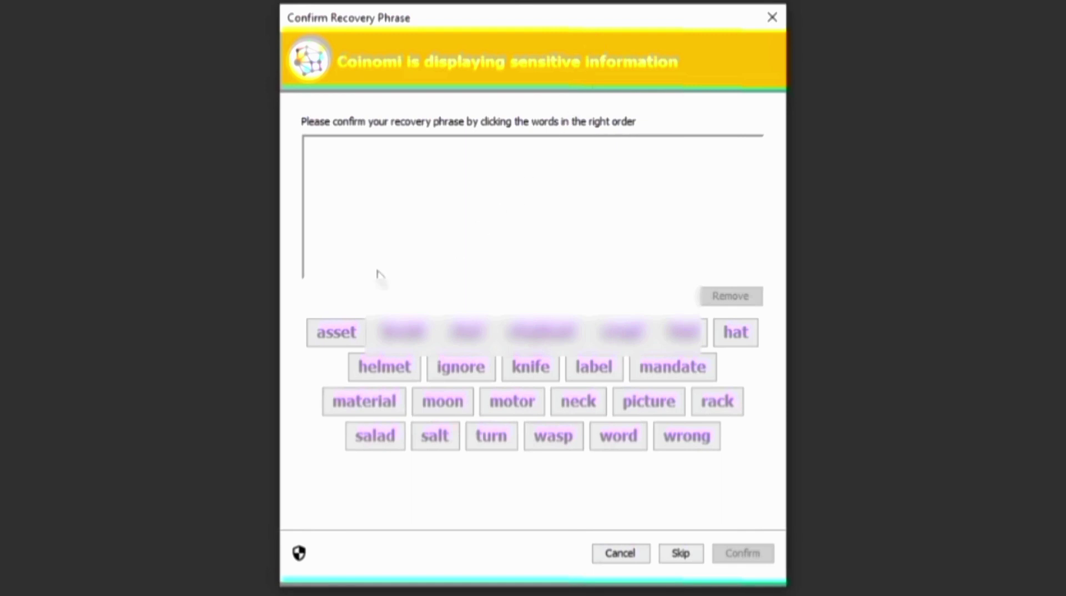
# Place the recovery phrase word tiles in their original order and confirm the completed phrase
pyautogui.click(457, 368)
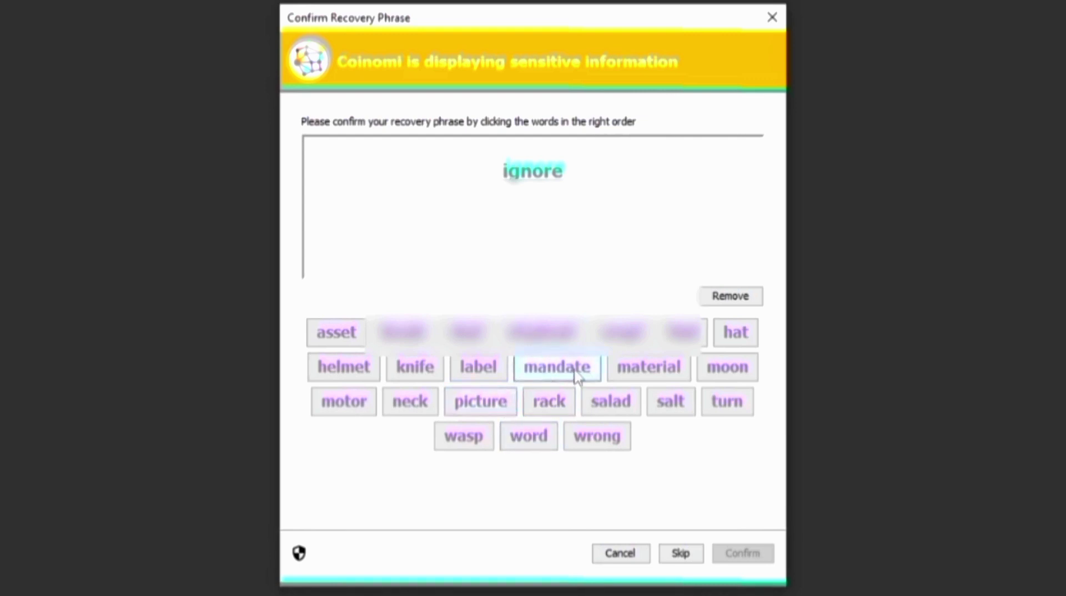
pyautogui.click(499, 367)
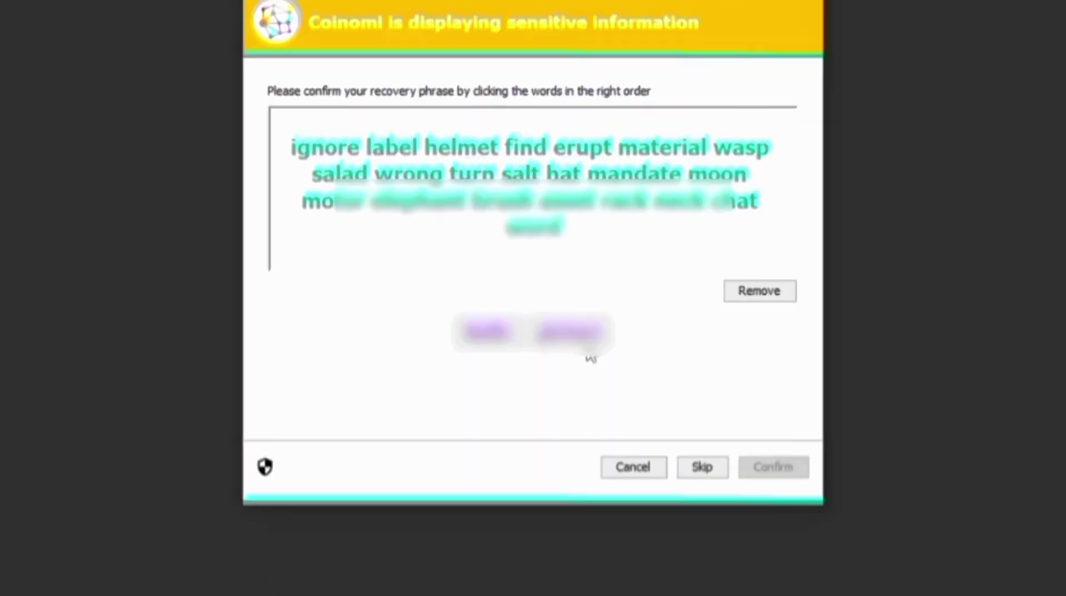
pyautogui.click(572, 337)
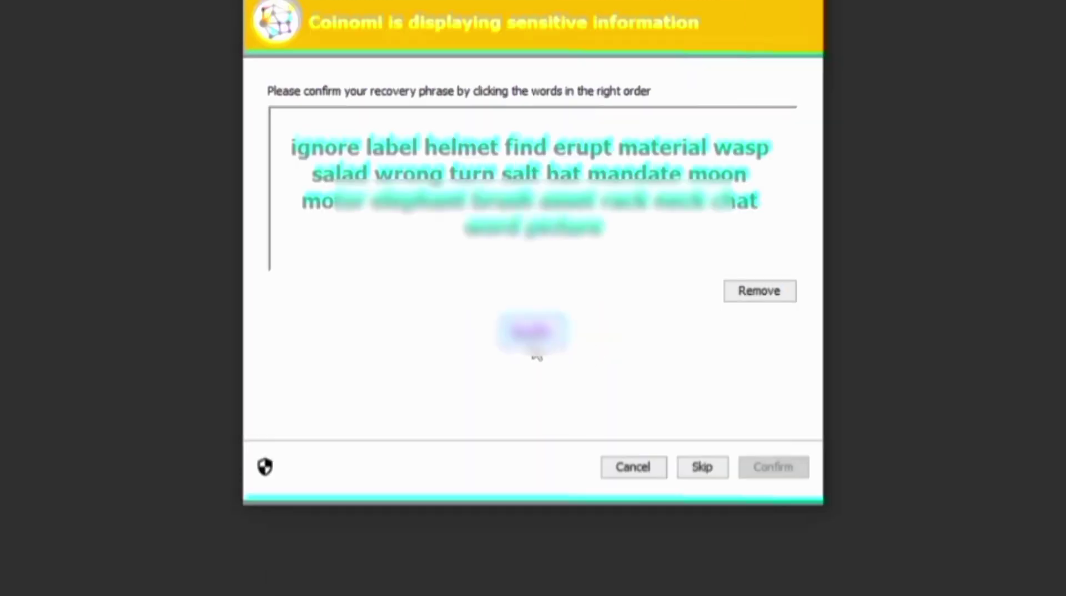
pyautogui.click(536, 356)
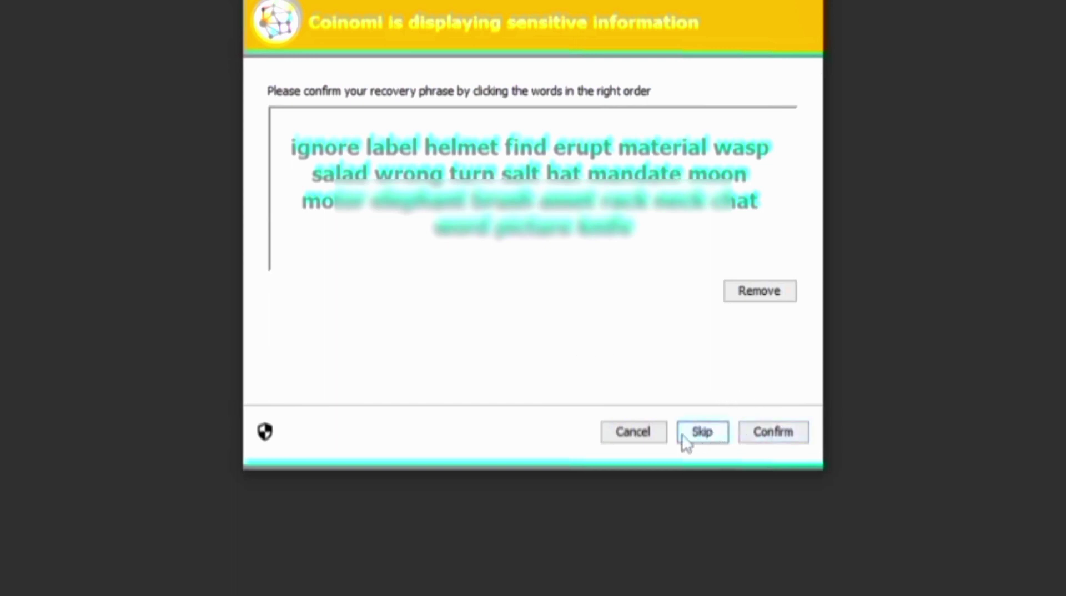
pyautogui.click(776, 431)
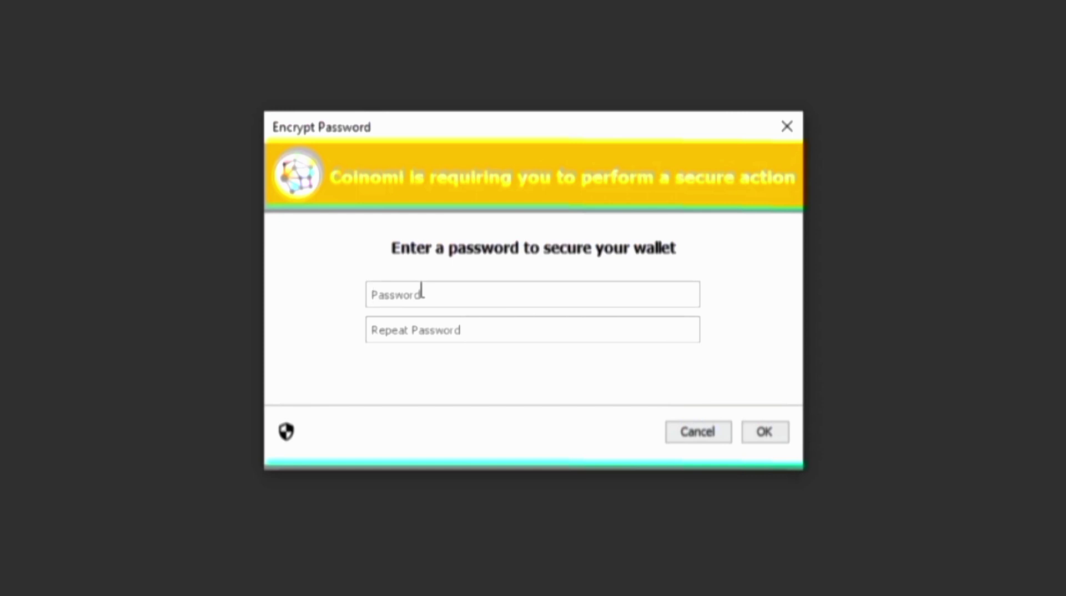
# Enter the wallet password in Password and Repeat Password, then submit the Encrypt Password dialog
pyautogui.write('aaaaaaaaaaa')
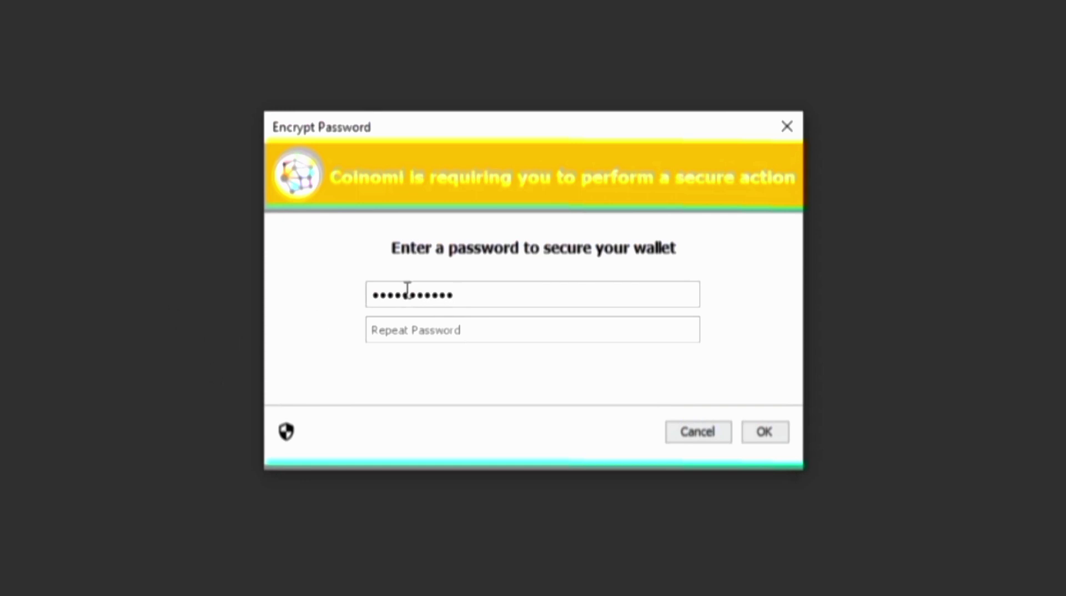
pyautogui.click(402, 331)
pyautogui.hotkey('ctrl', 'v')
pyautogui.click(764, 432)
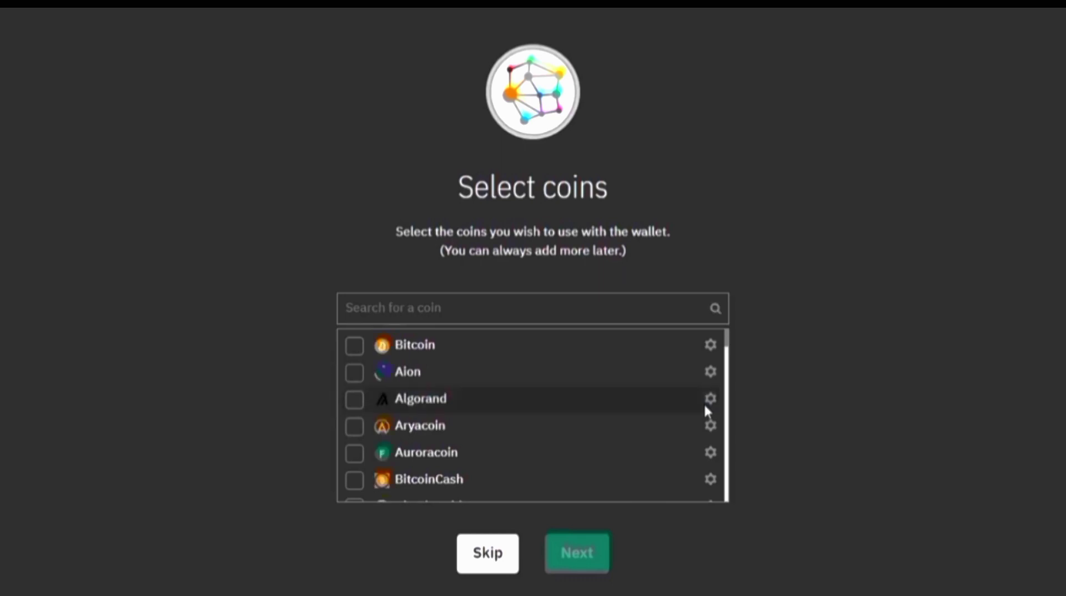
# Tick Bitcoin, Aion and Algorand on the Select coins list, leaving other coins unchosen
pyautogui.click(698, 402)
pyautogui.click(659, 405)
pyautogui.click(354, 349)
pyautogui.click(354, 373)
pyautogui.click(354, 399)
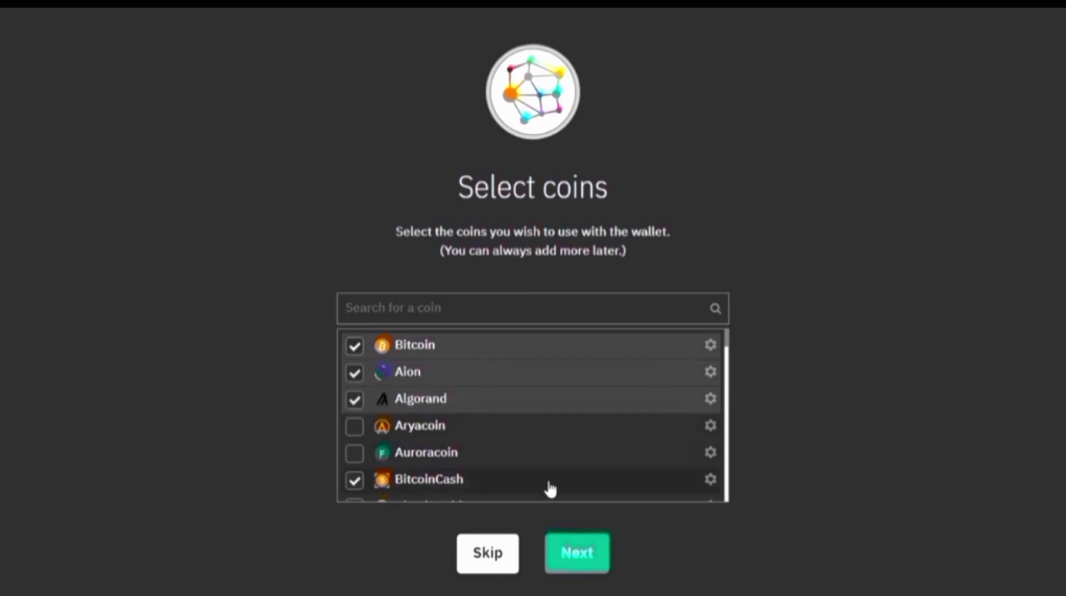
# Continue with the three coins and accept the terms of service to reach the Default Wallet Overview
pyautogui.click(576, 555)
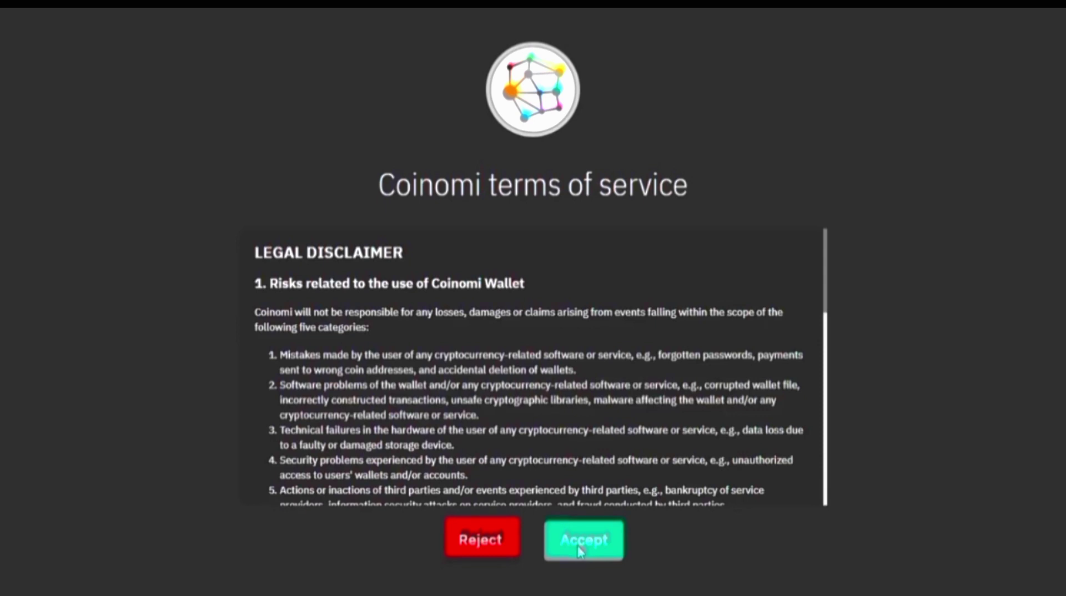
pyautogui.click(579, 549)
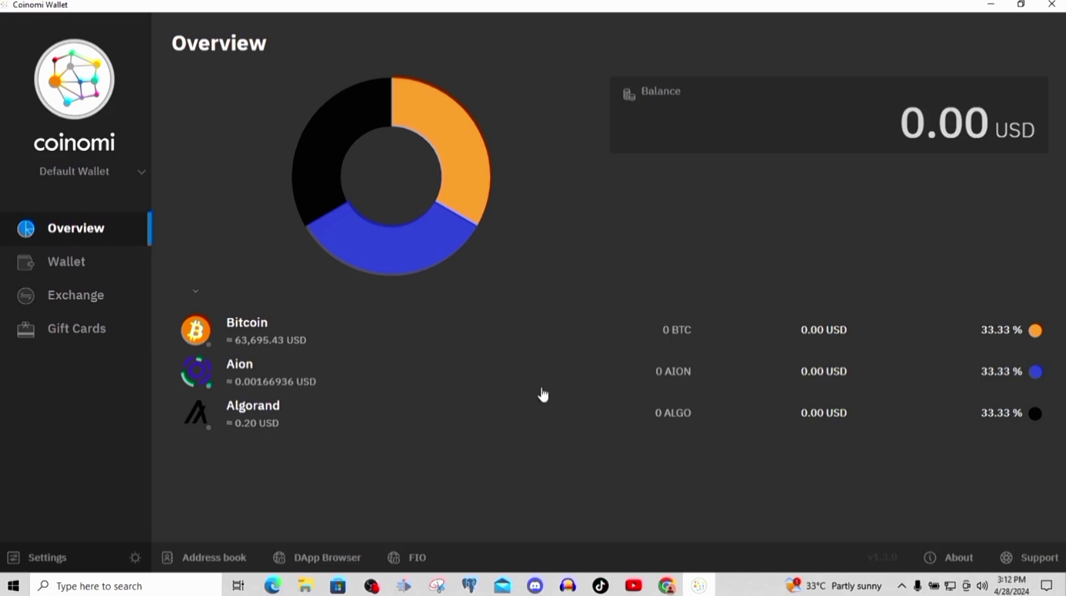
pyautogui.click(268, 340)
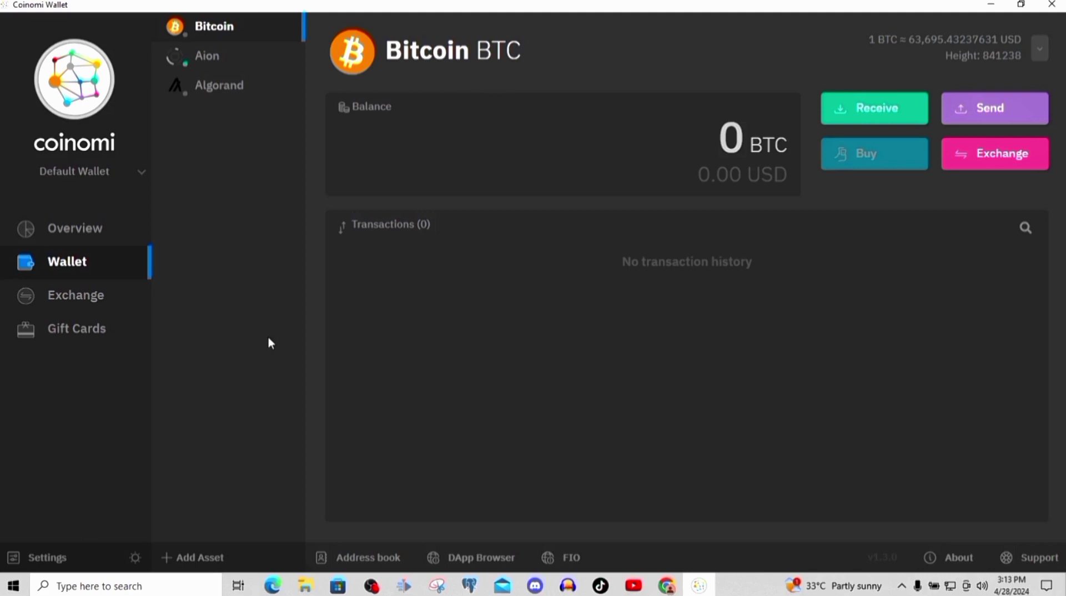
pyautogui.click(194, 60)
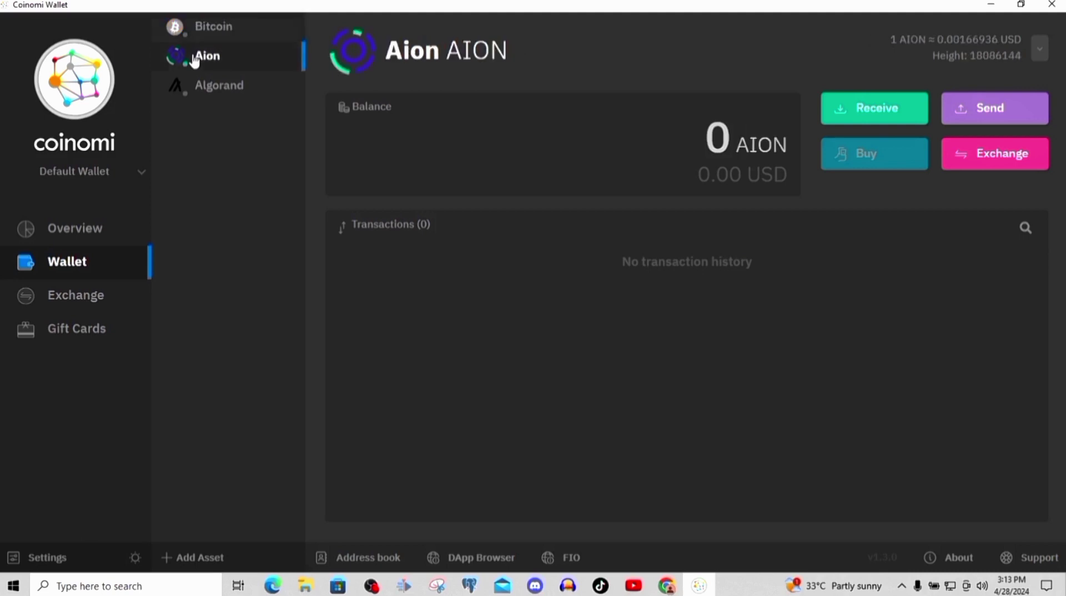
pyautogui.click(79, 232)
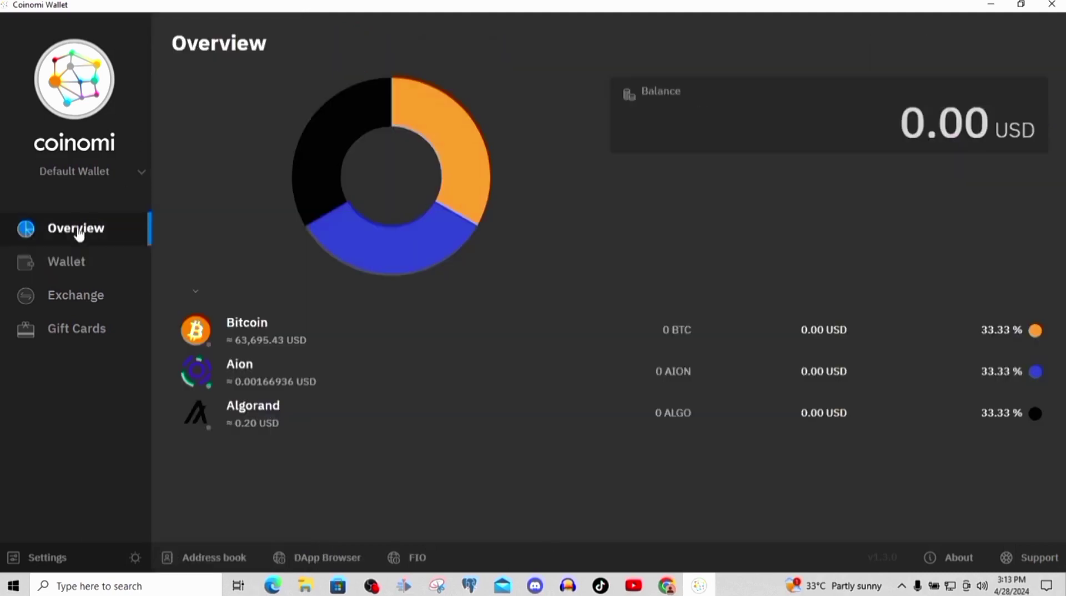